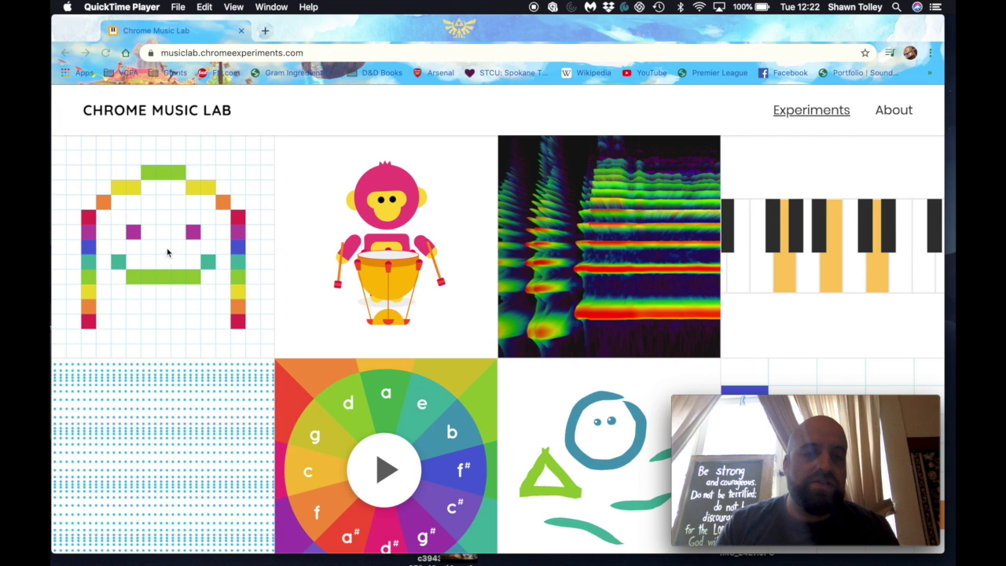
Step: Open the Melody Maker experiment from the Chrome Music Lab experiments page
left_click(308, 116)
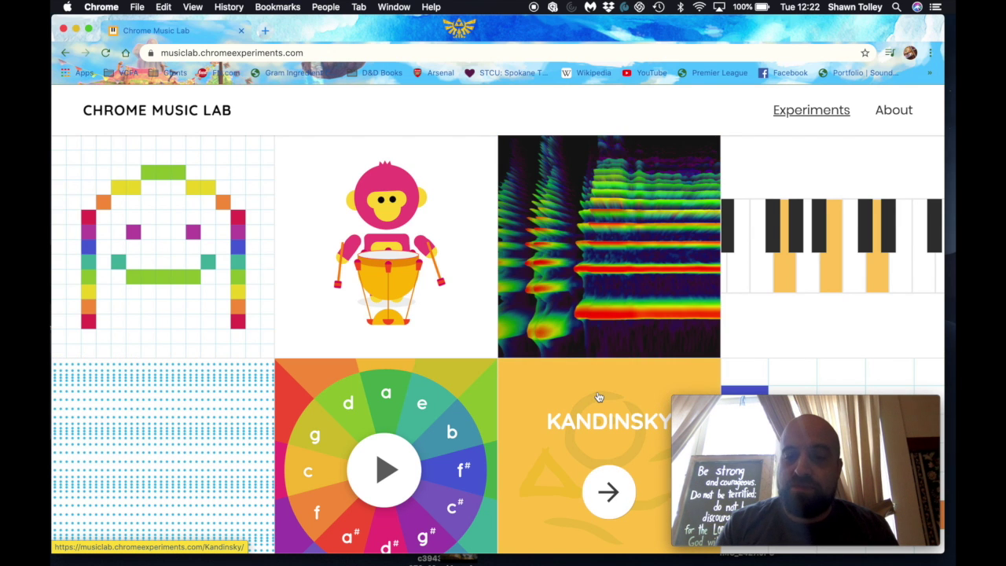
scroll(599, 397, "down", 3)
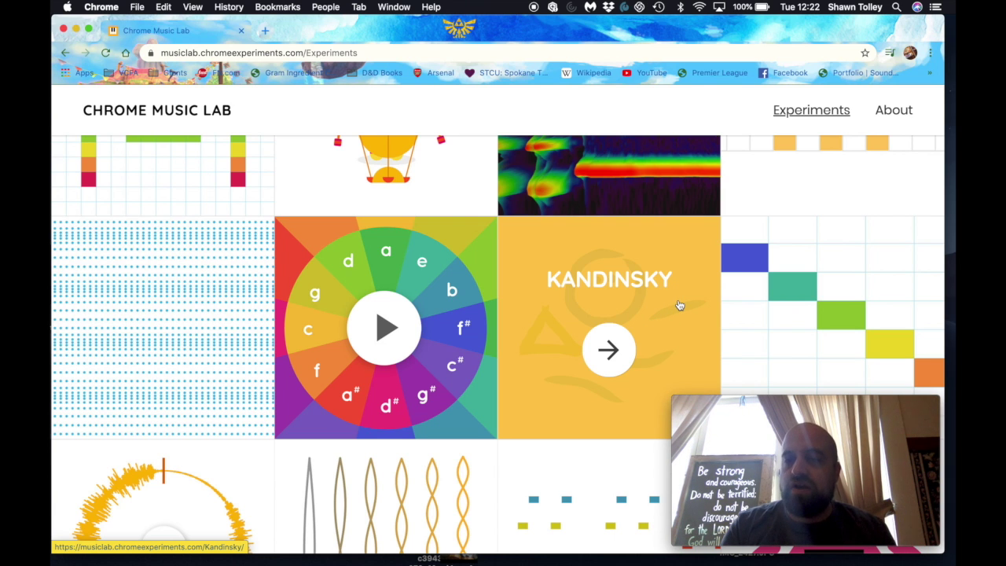
left_click(844, 293)
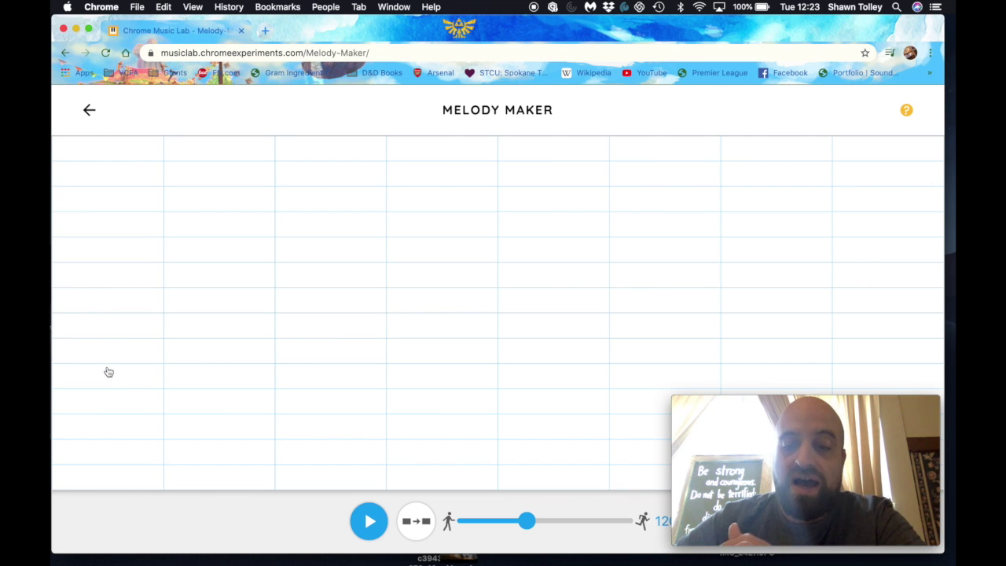
Step: Compare pitches in the first column by alternating the bottom-row note with the top, seventh and eighth rows from the bottom, raising the volume for playback
left_click(112, 476)
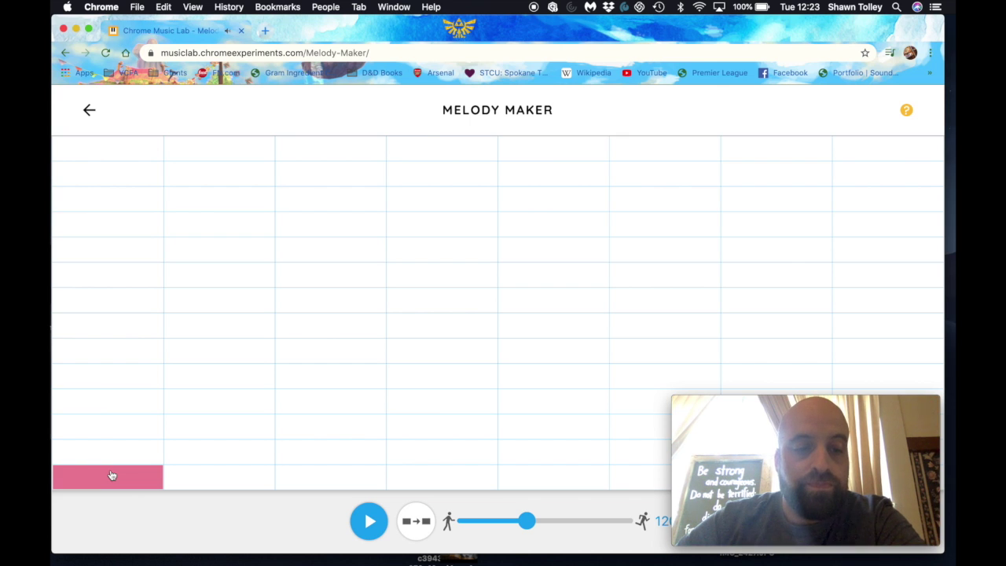
key("XF86AudioRaiseVolume")
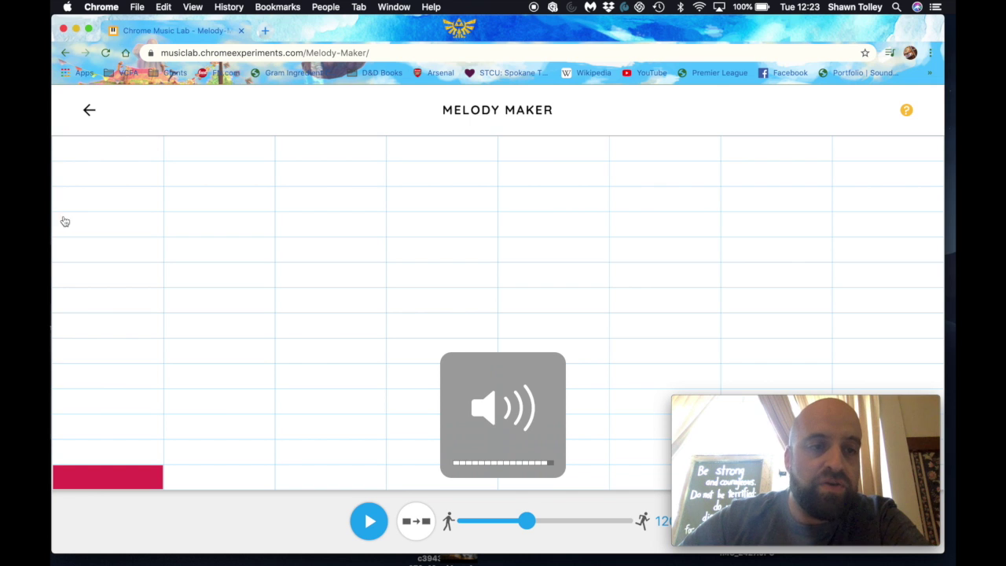
left_click(107, 155)
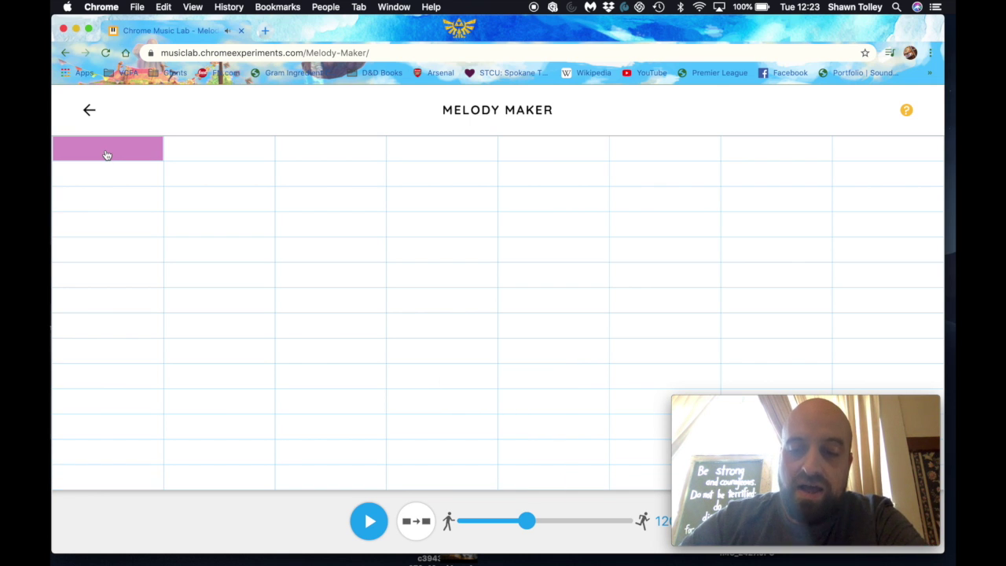
left_click(113, 481)
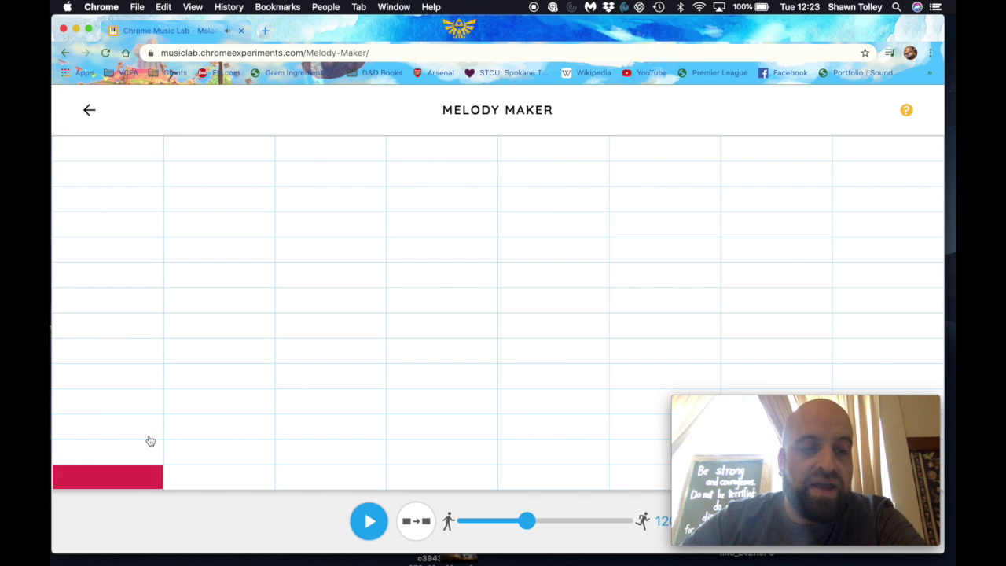
left_click(125, 329)
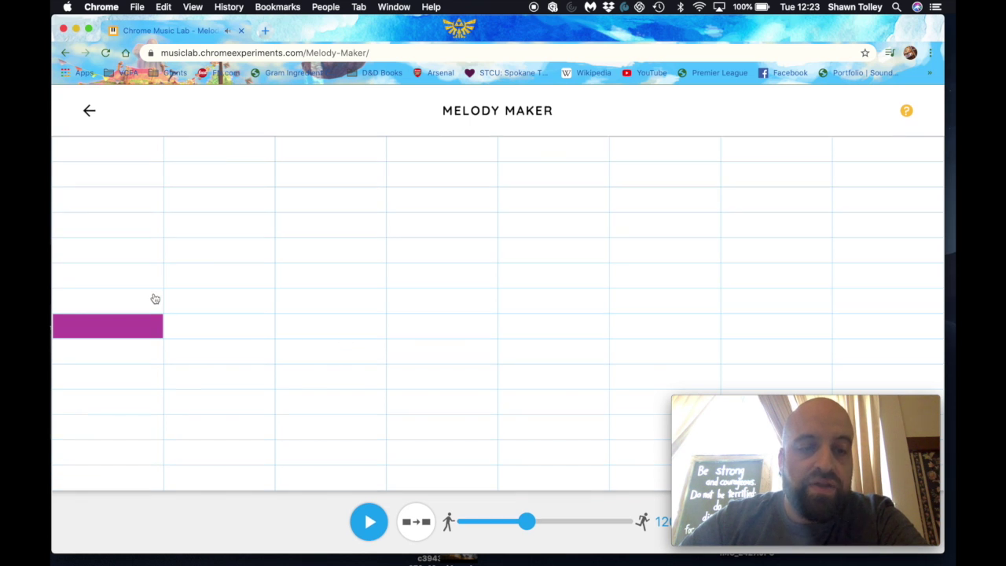
left_click(145, 475)
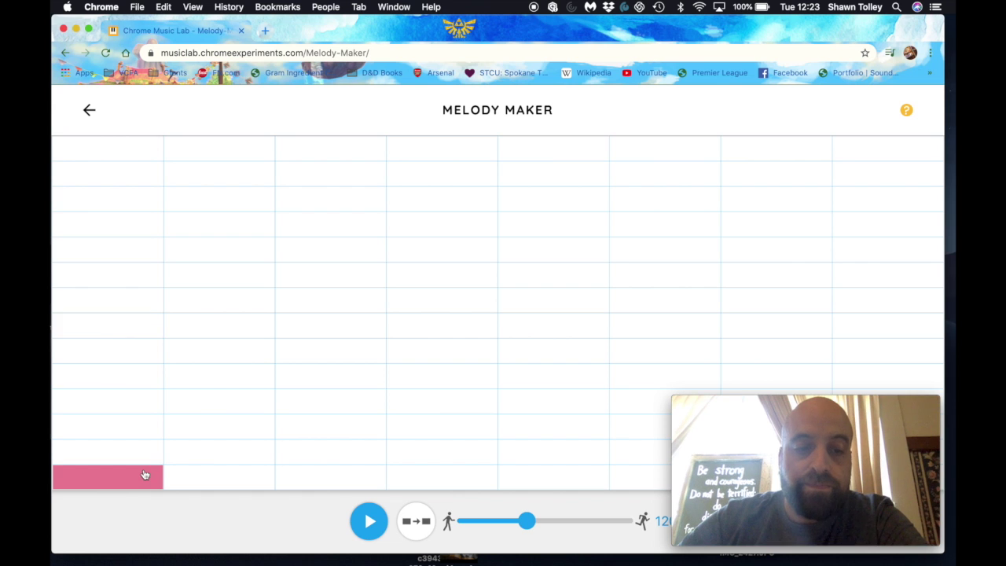
left_click(133, 304)
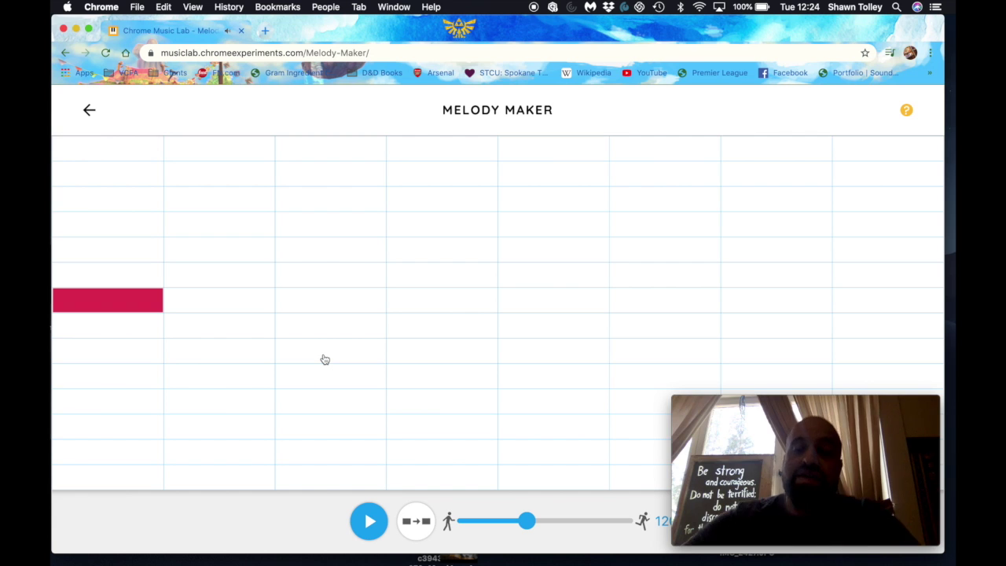
Step: Sound the first column's rising pitches from the bottom row to the eighth row and up to the top row, and clear the column
left_click(108, 478)
left_click(106, 477)
left_click_drag(107, 452, 129, 318)
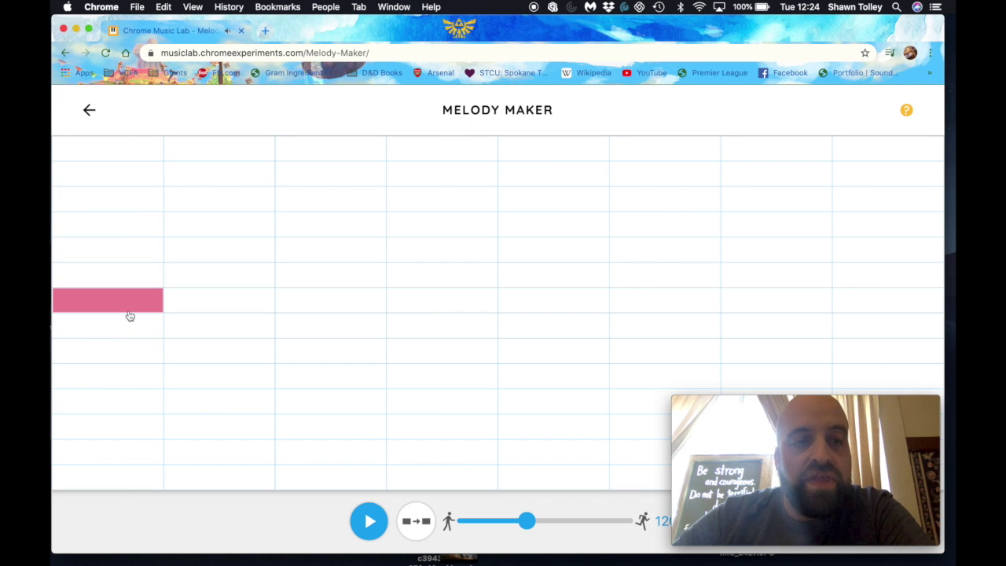
left_click(131, 306)
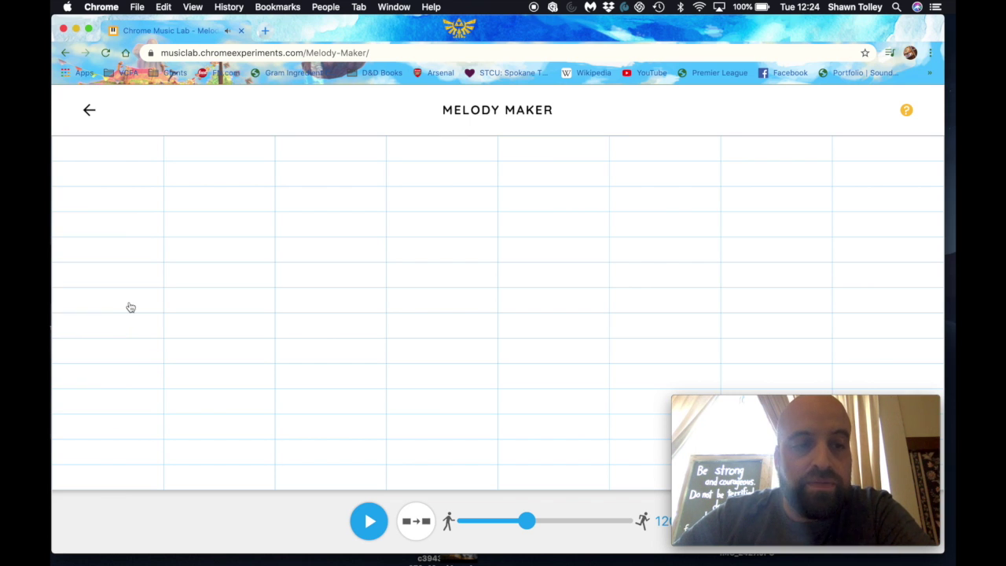
left_click_drag(130, 307, 143, 160)
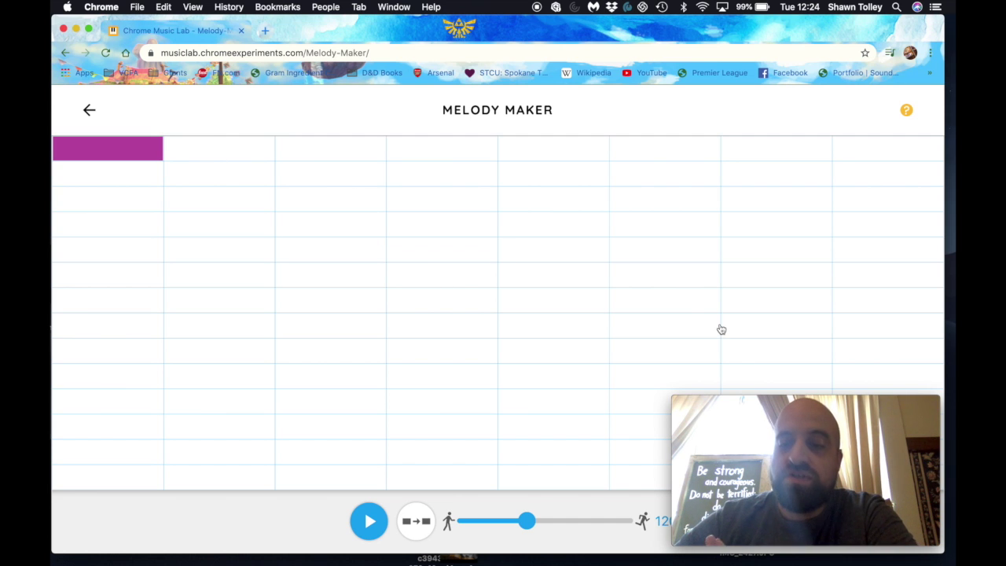
left_click(118, 147)
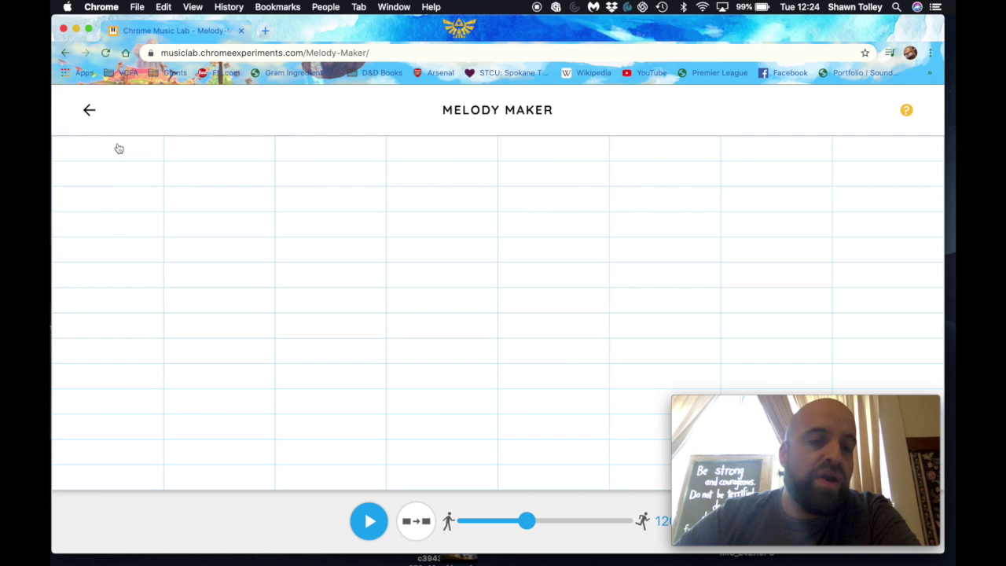
Step: Place rising notes in columns 1, 3, 5 and 7 on rows 1, 3, 5 and 8 from the bottom, and play the melody
left_click(111, 483)
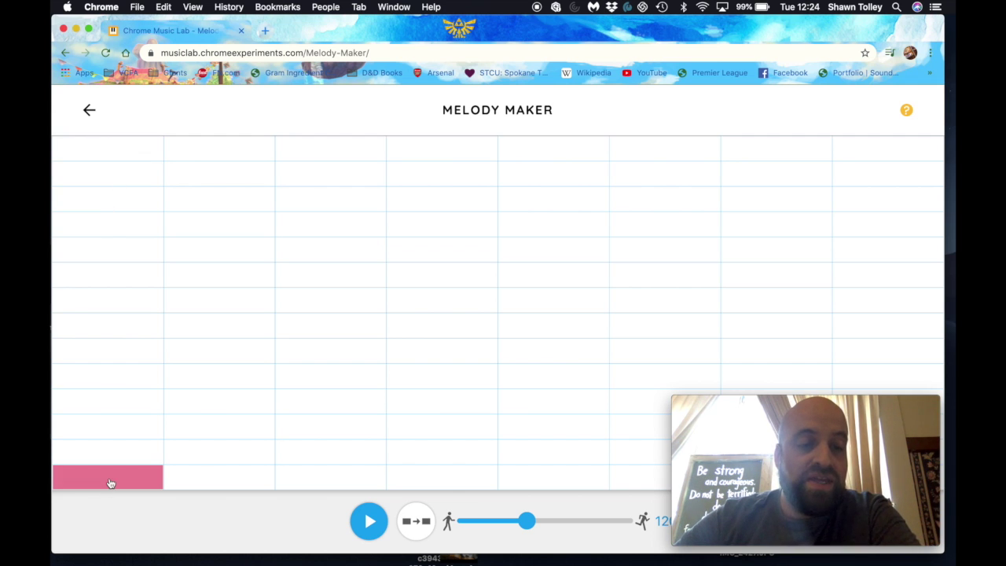
left_click(319, 436)
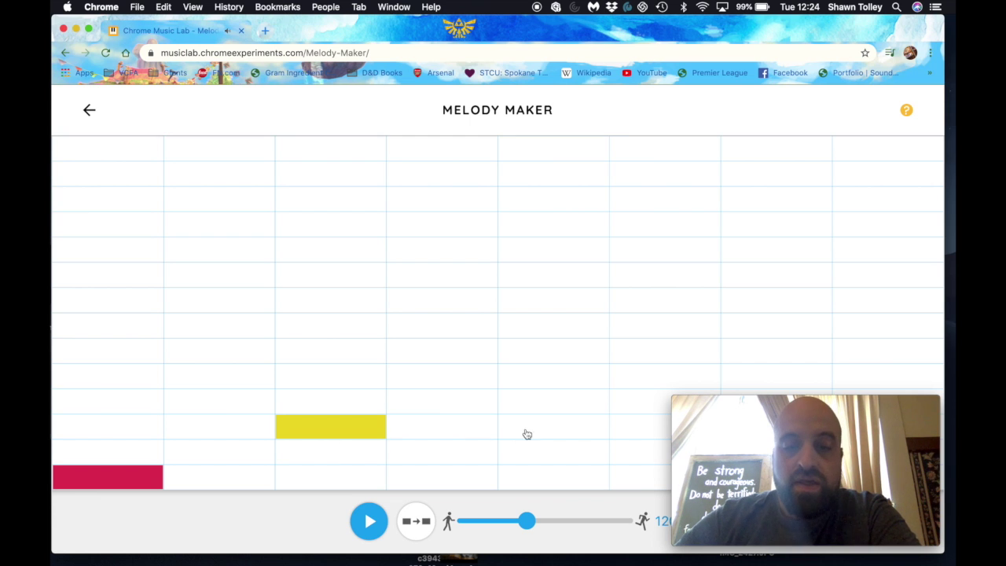
left_click(535, 382)
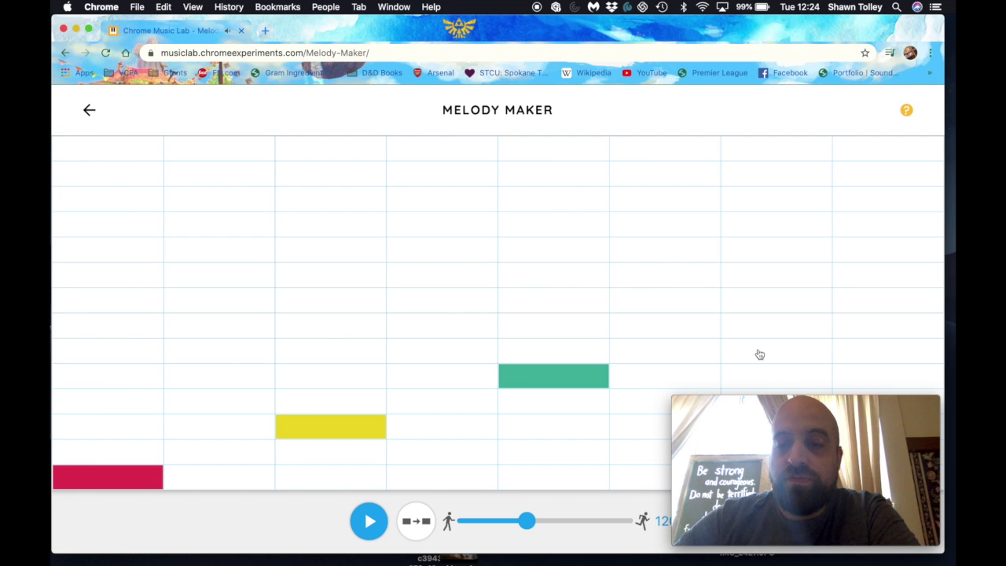
left_click(764, 309)
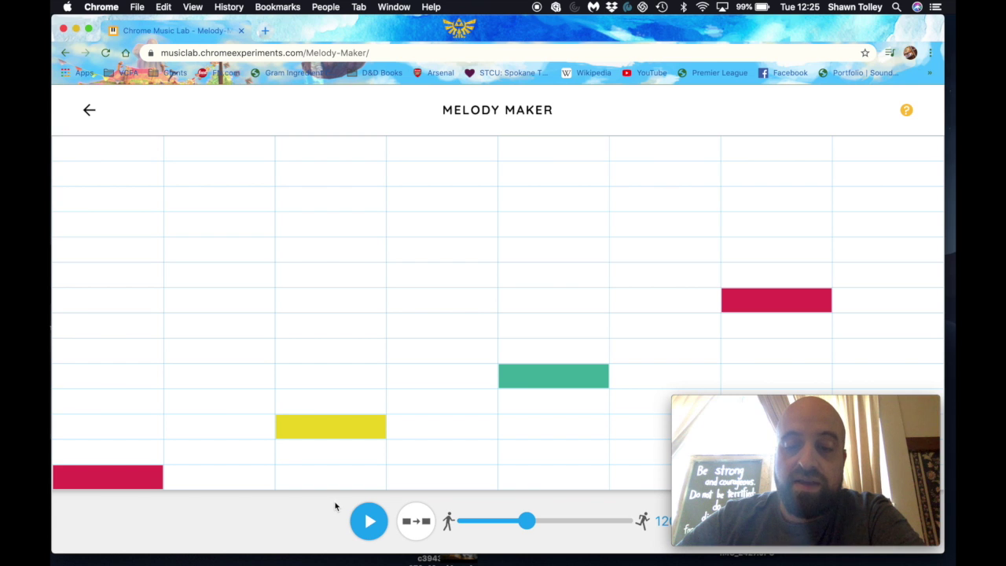
left_click(378, 531)
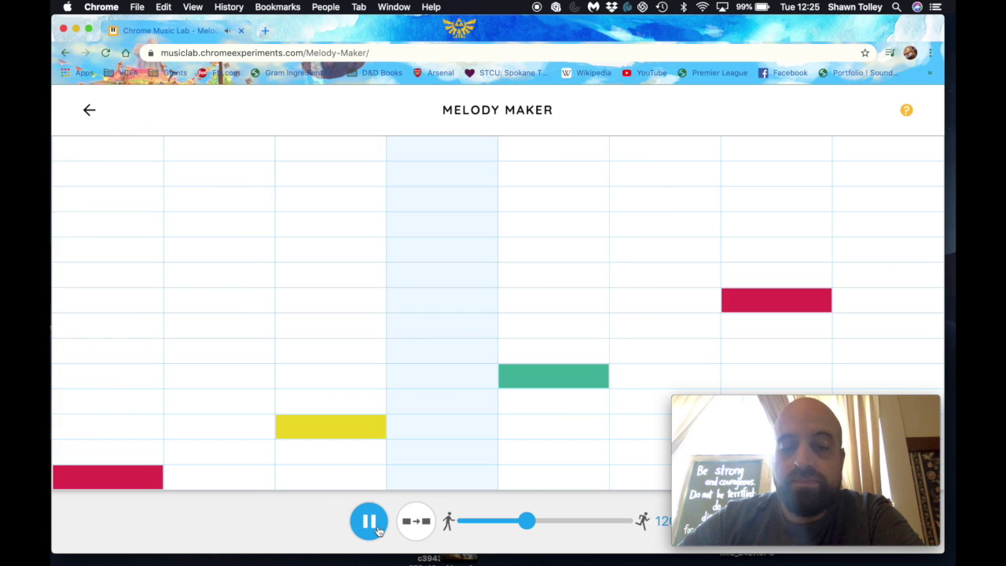
left_click(378, 531)
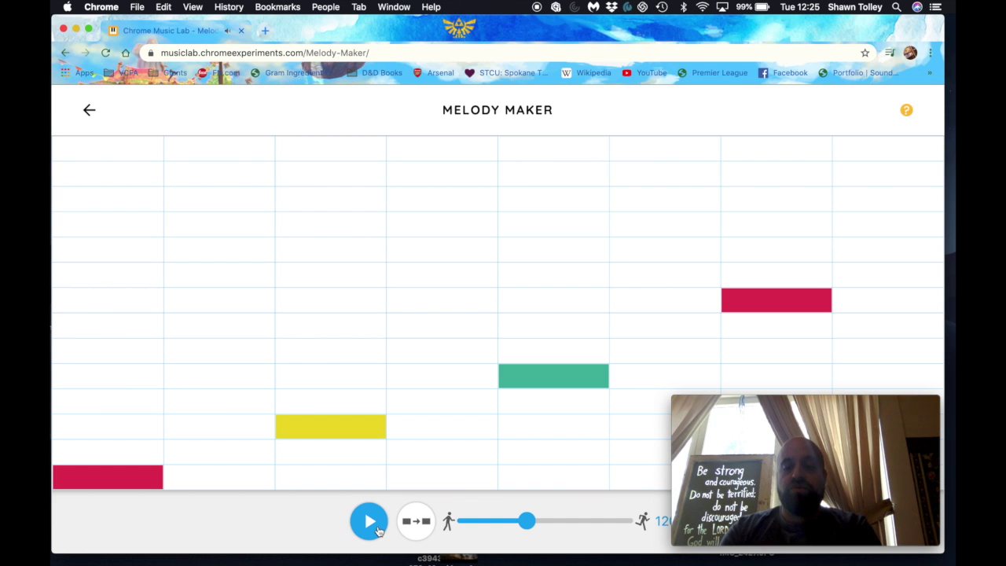
Step: Move the webcam window off the tempo readout, set the tempo to 70 and play the melody
left_click_drag(723, 408, 736, 10)
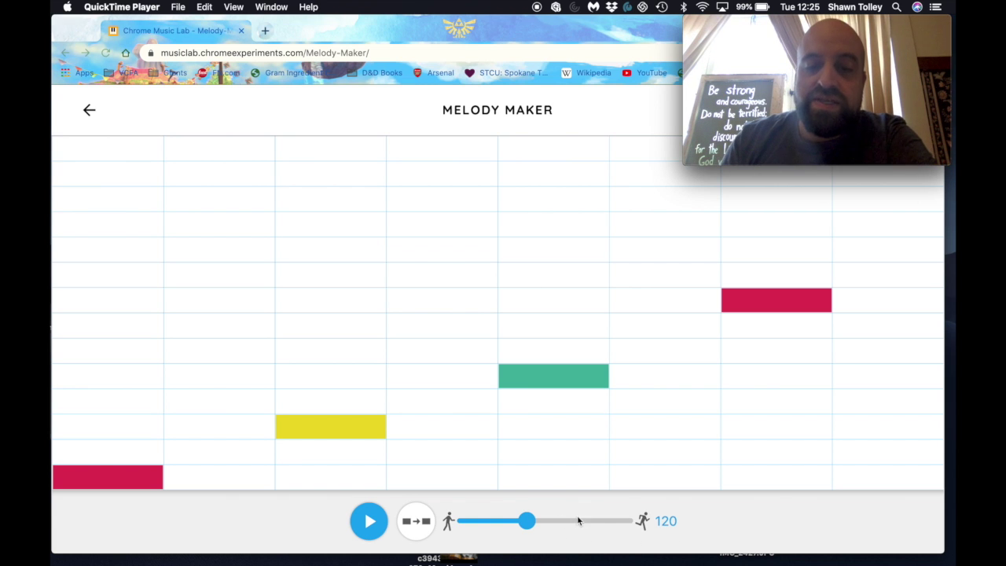
left_click(529, 524)
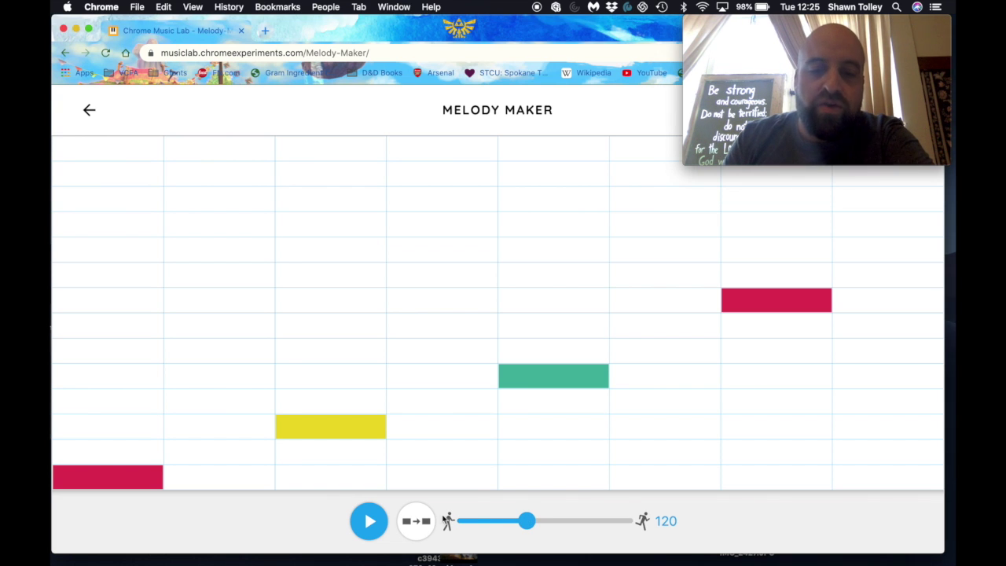
left_click(458, 523)
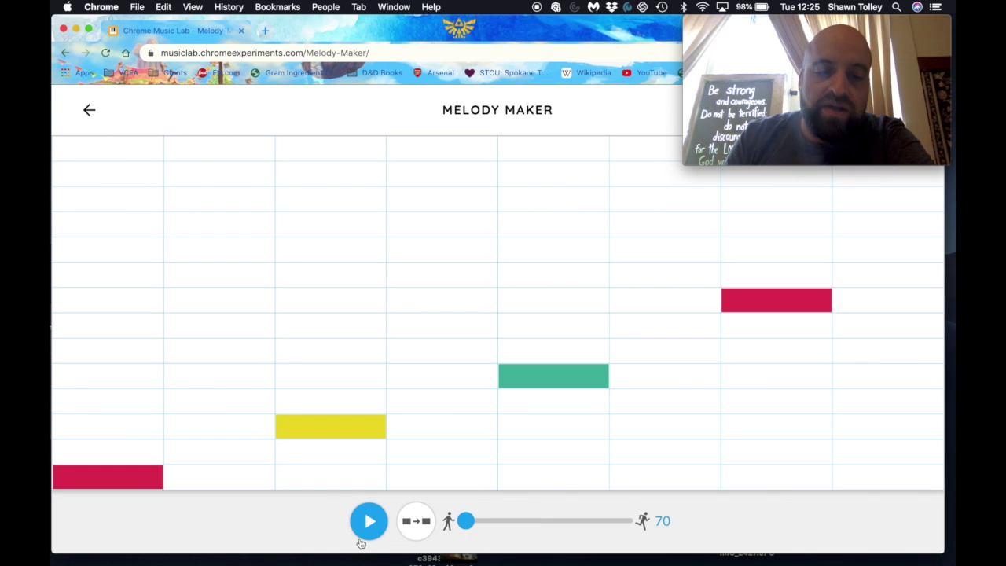
left_click(367, 530)
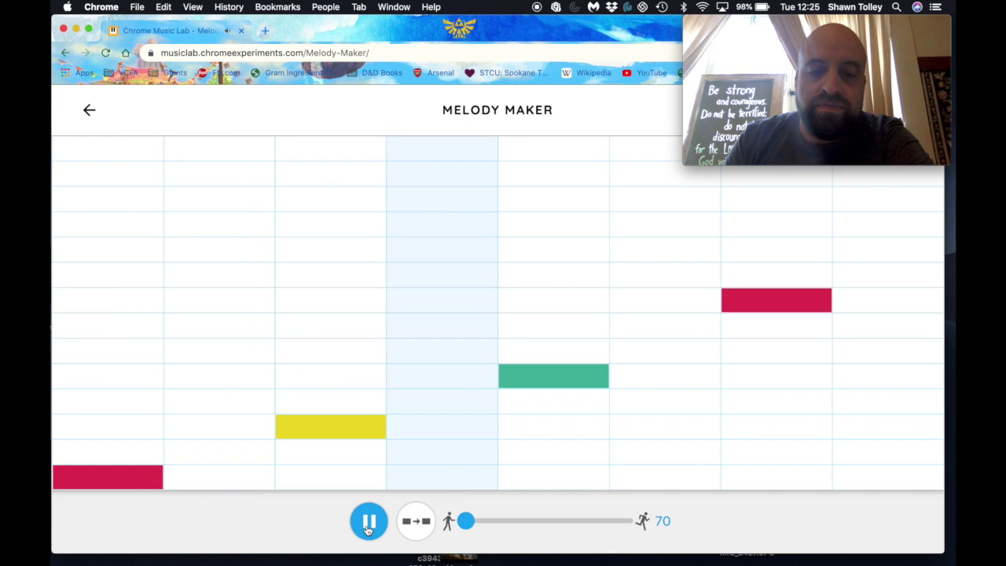
left_click(367, 530)
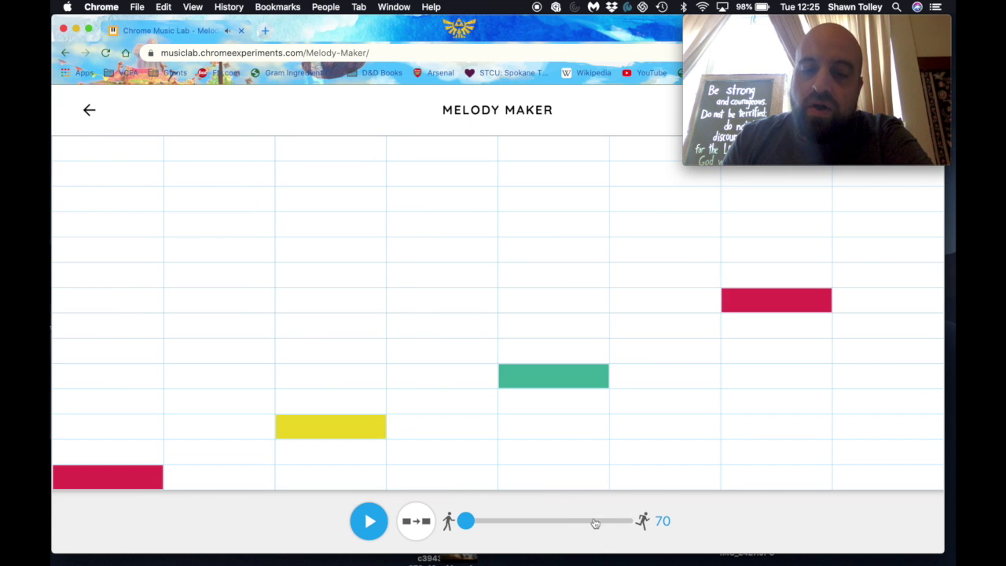
Step: Raise the tempo to 200 and play the melody at that speed
left_click(626, 522)
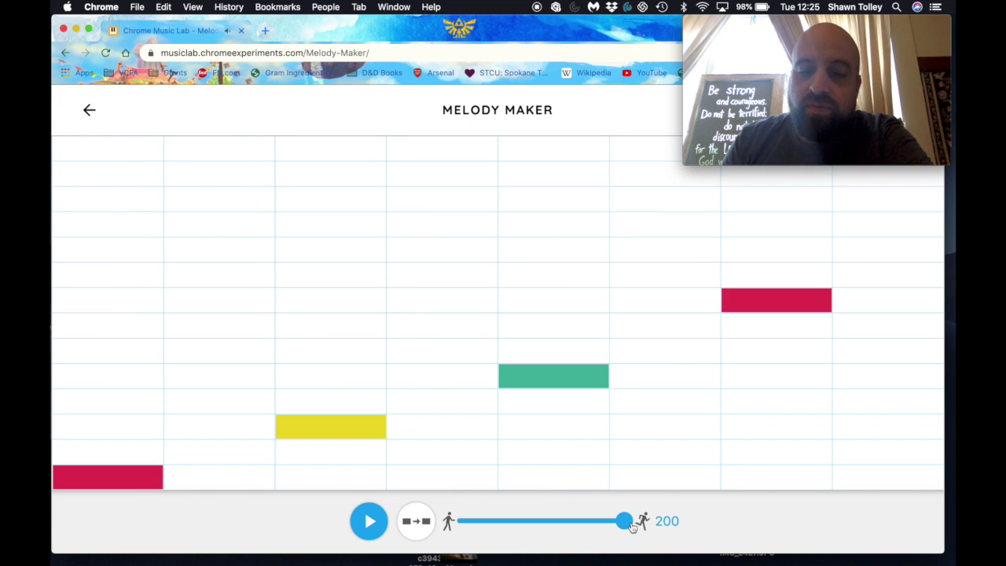
left_click(372, 525)
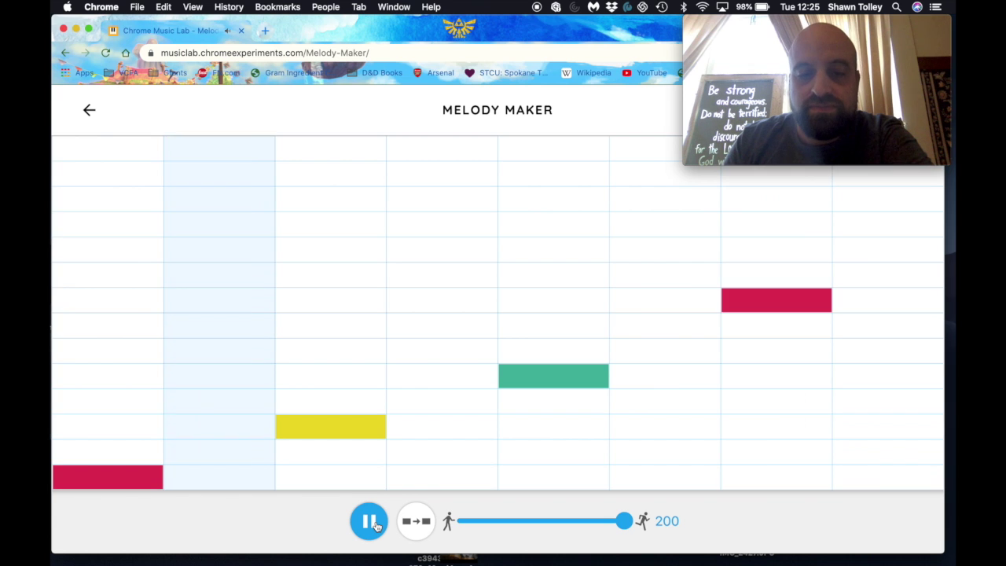
left_click(375, 526)
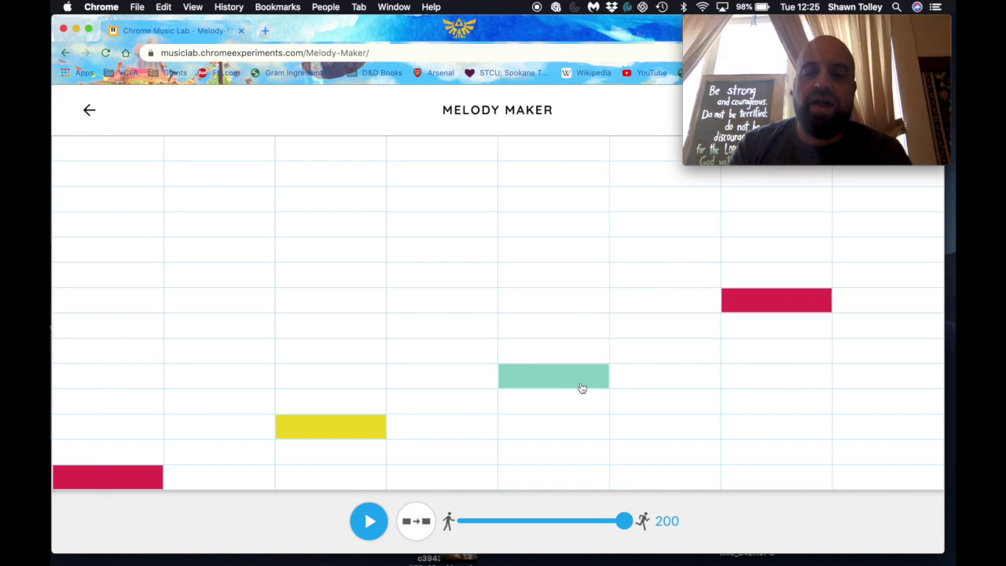
Step: Add a note in the sixth column on the ninth row from the bottom and play the melody
left_click(668, 274)
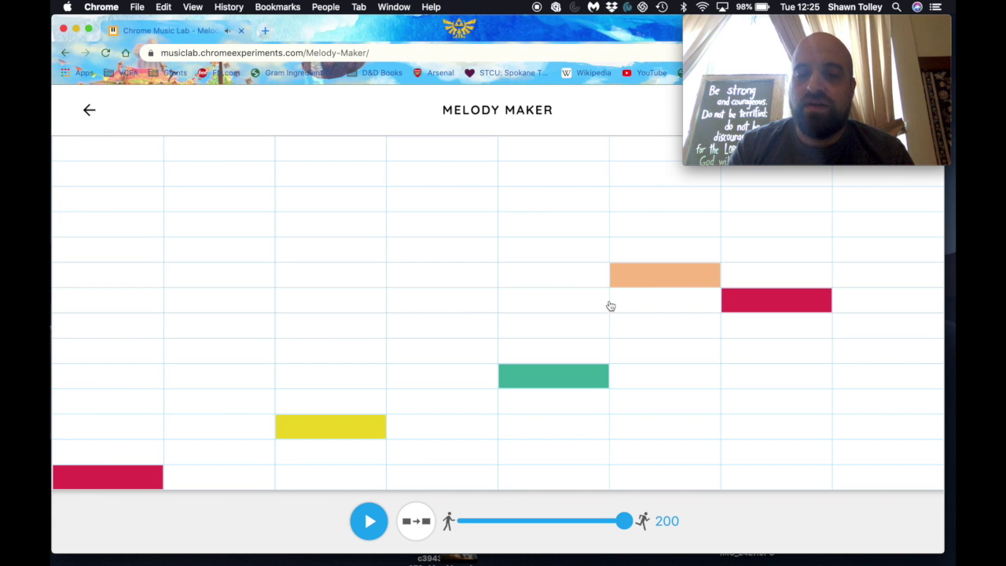
left_click(373, 521)
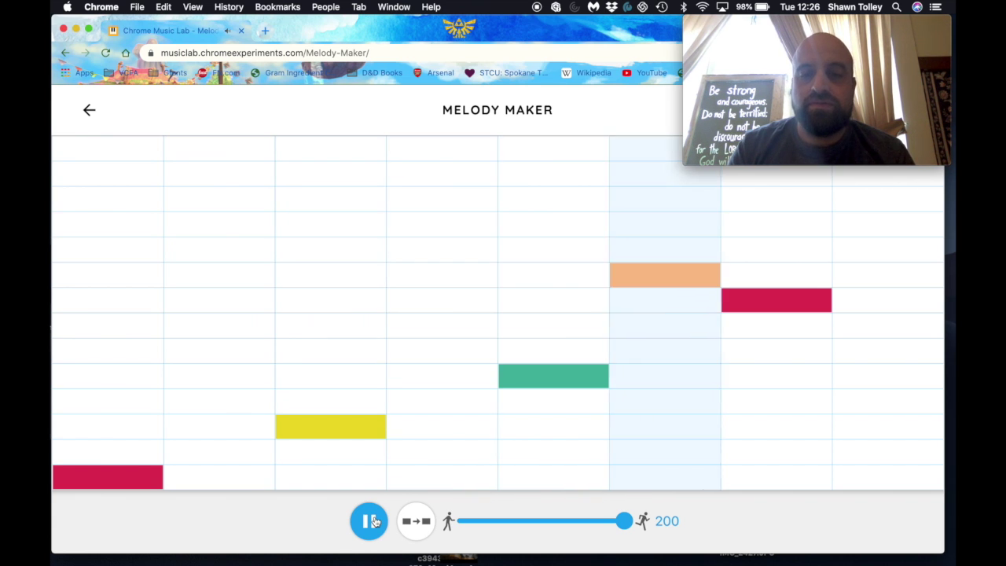
left_click(374, 522)
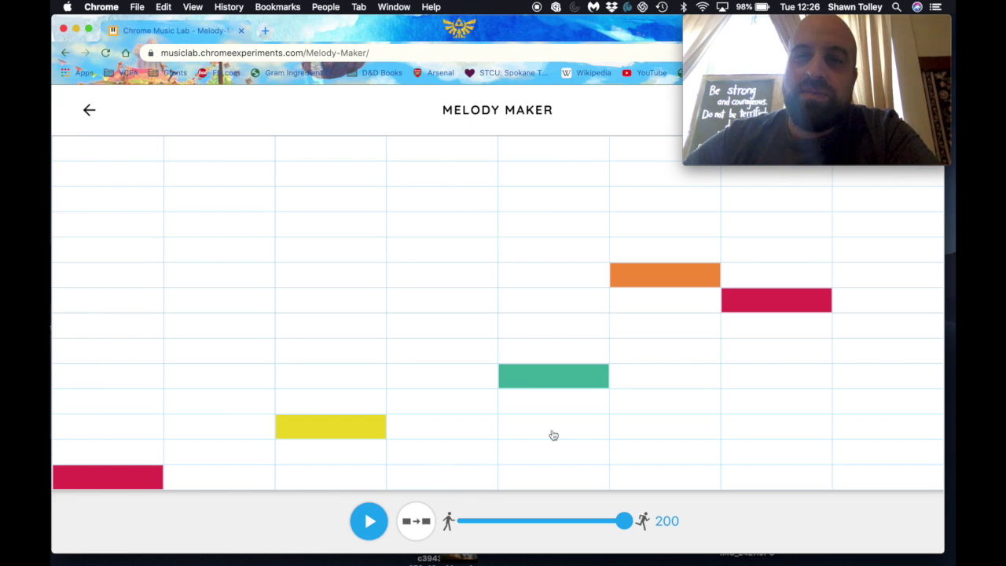
Step: Clear all notes from the melody grid and lower the tempo to 144
left_click(751, 305)
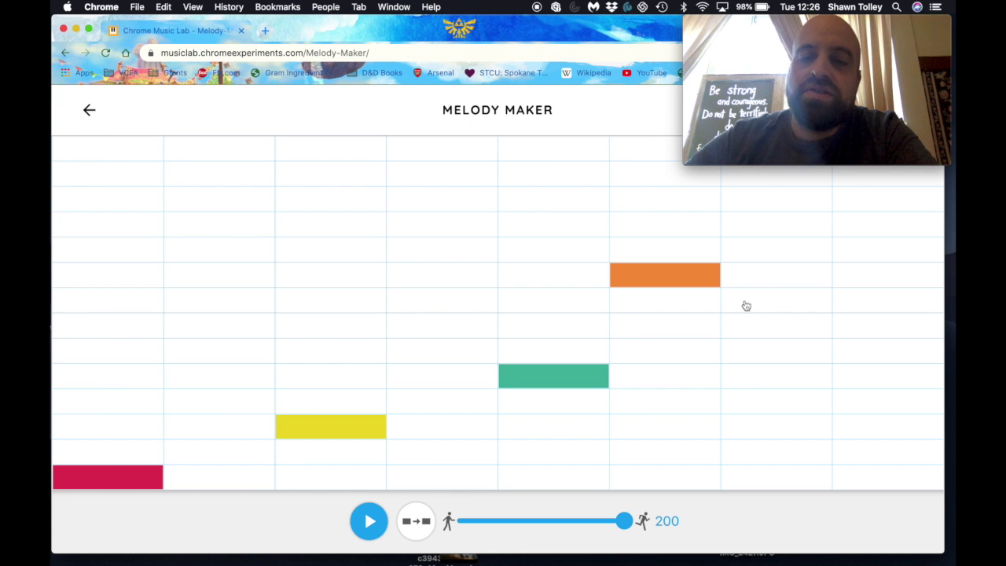
left_click(665, 325)
left_click(560, 374)
left_click(635, 345)
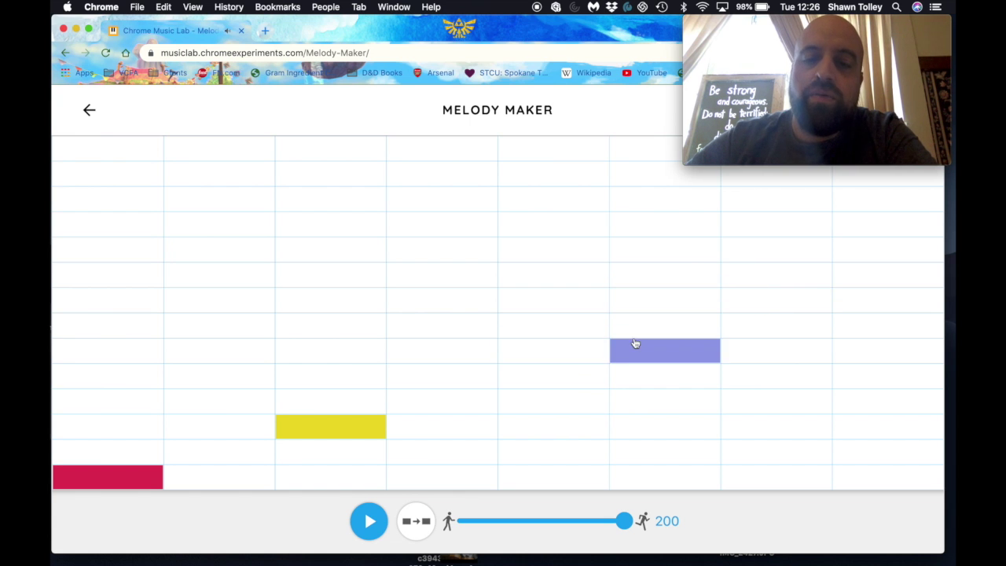
left_click(625, 352)
left_click(323, 417)
left_click(124, 476)
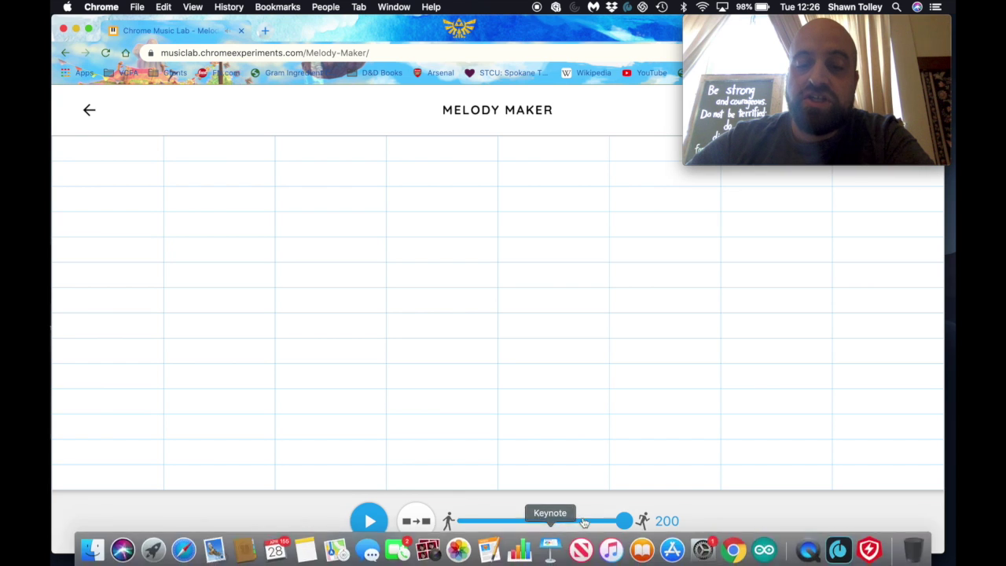
left_click_drag(624, 520, 557, 520)
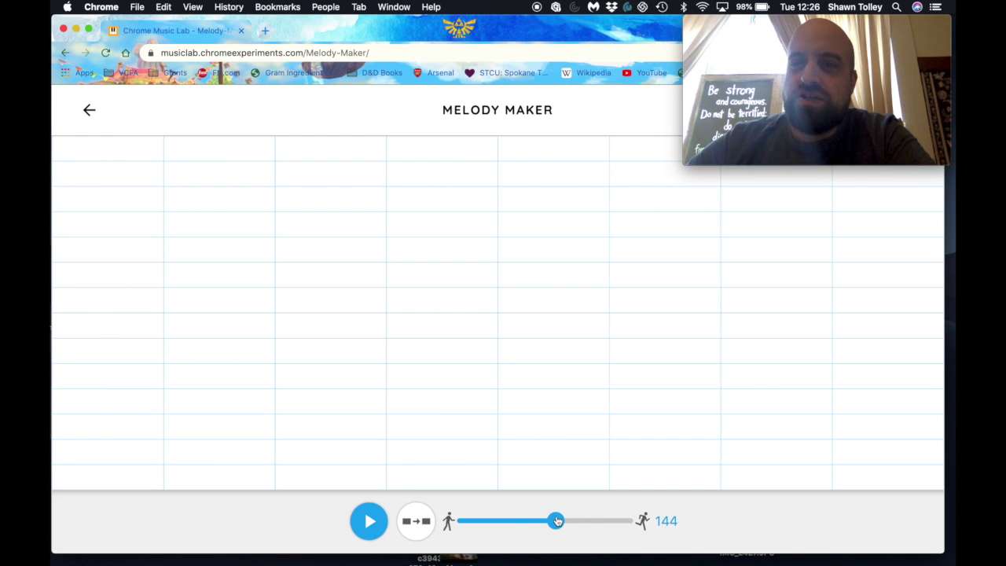
Step: Place notes in columns 1–7 on rows 1, 1, 5, 5, 6, 6 and 5 counted from the bottom, leaving column 8 empty
left_click(109, 476)
left_click(192, 483)
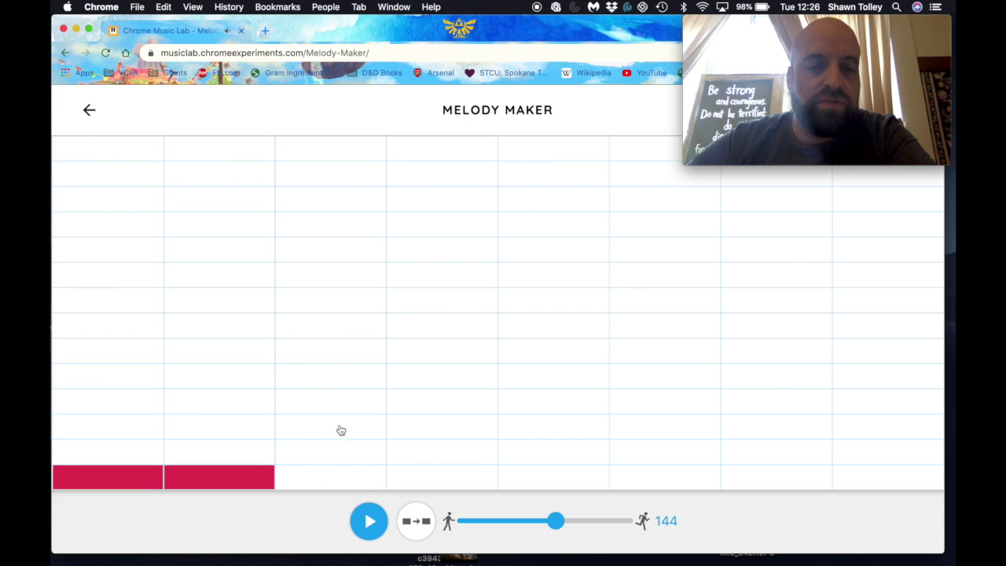
left_click(348, 379)
left_click(420, 375)
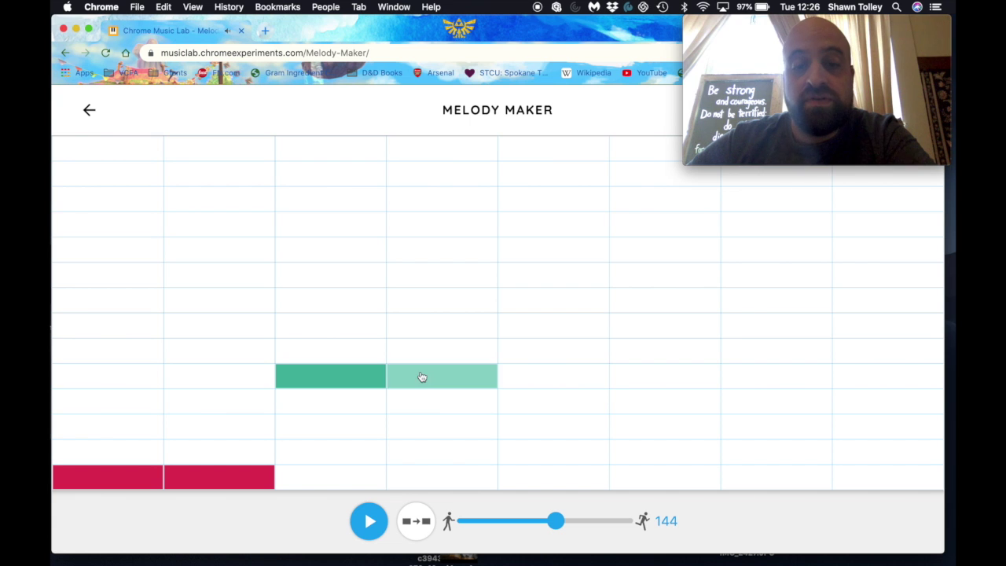
left_click(519, 359)
left_click(621, 356)
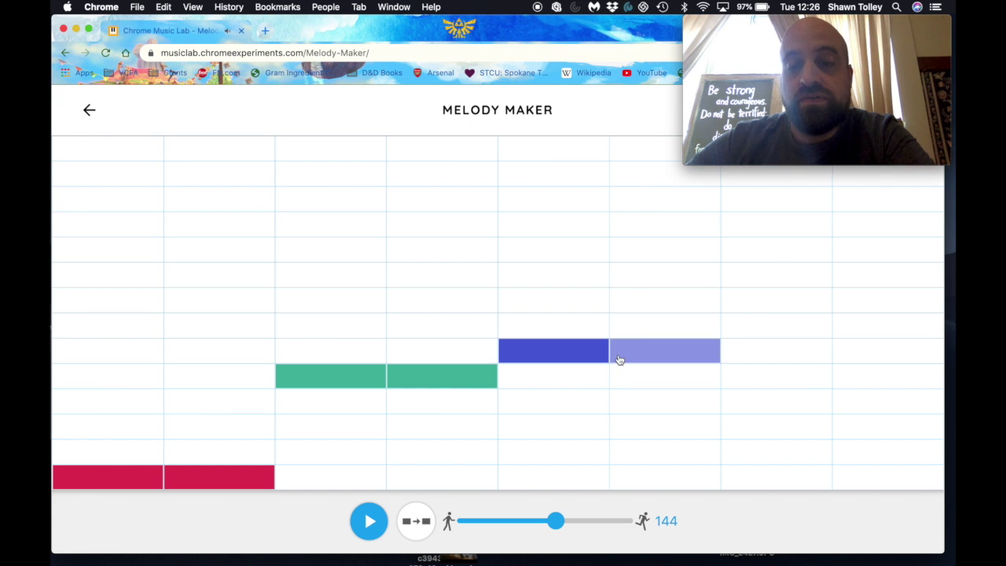
left_click(757, 379)
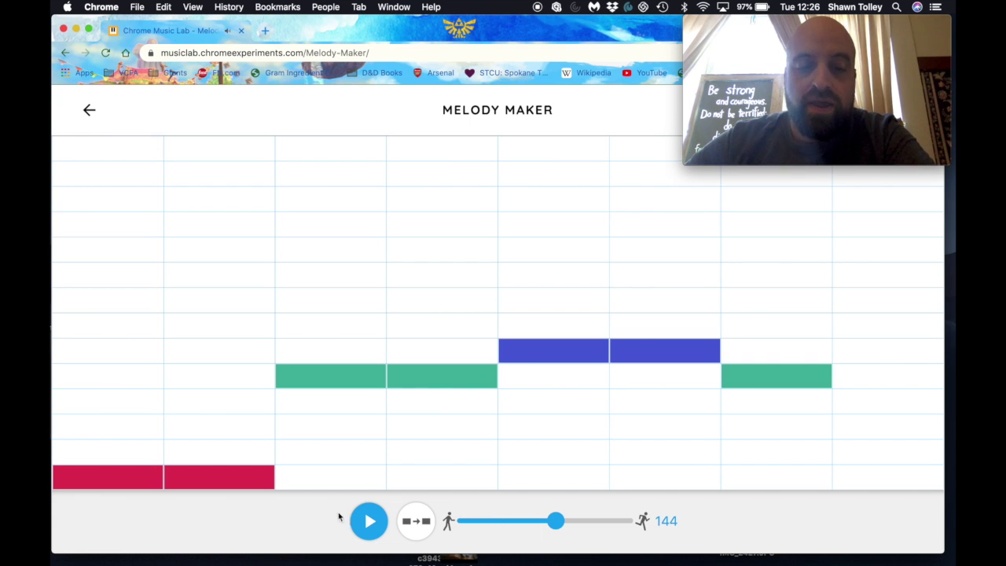
Step: Play the seven-note melody at the current tempo and stop the playback
left_click(369, 523)
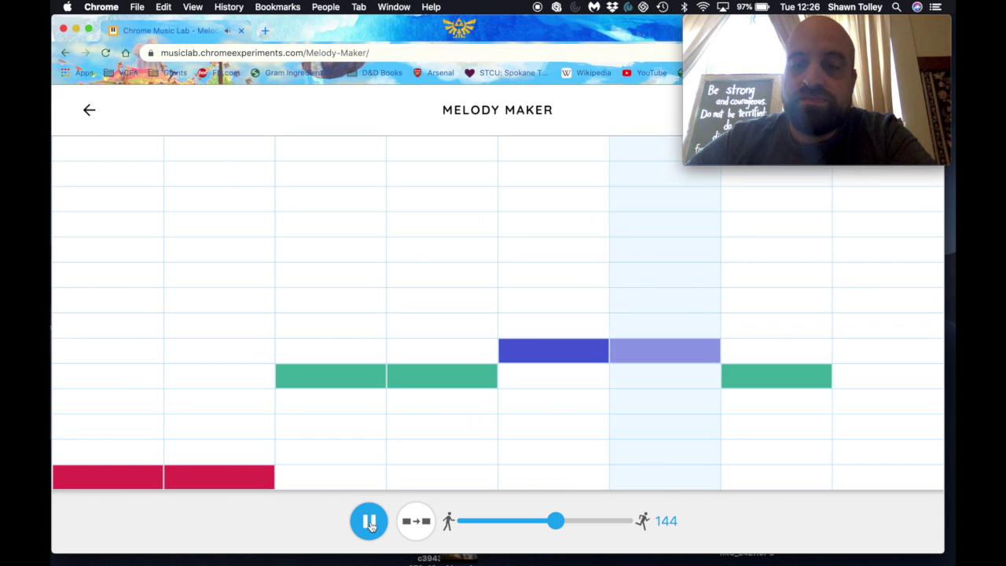
left_click(369, 524)
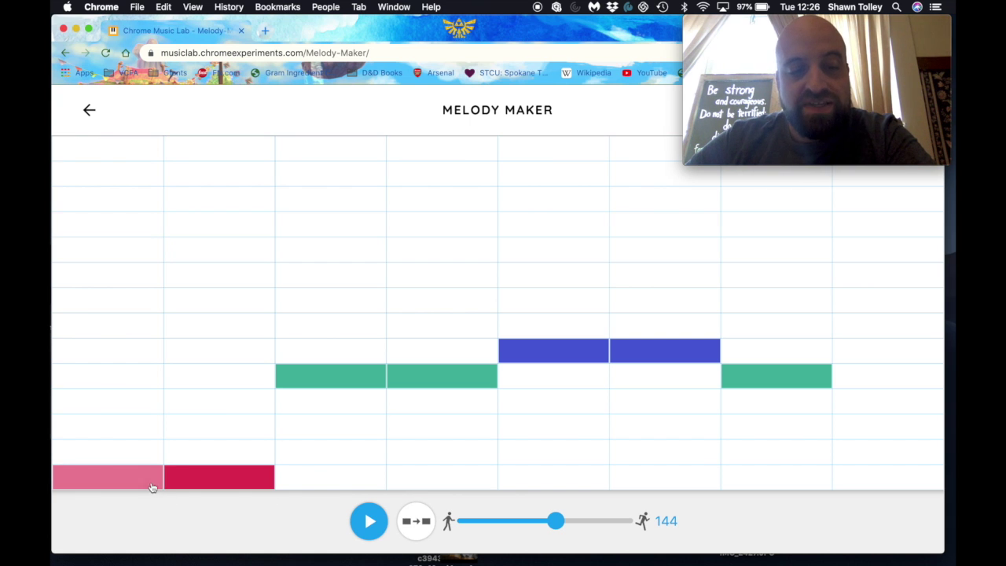
left_click(209, 481)
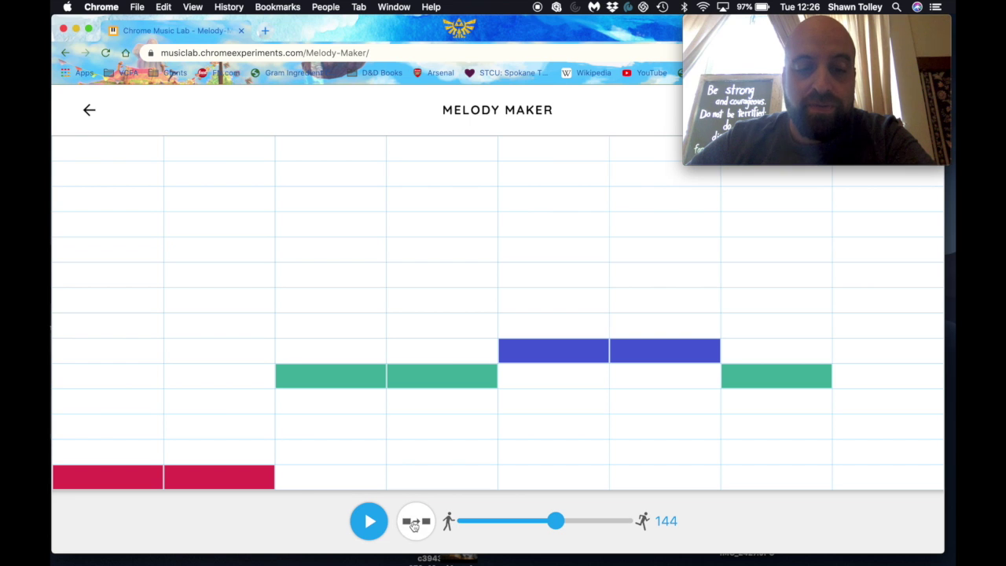
Step: Play the seven-note melody with the delayed canon echo turned on, and switch the echo off before stopping playback
left_click(415, 523)
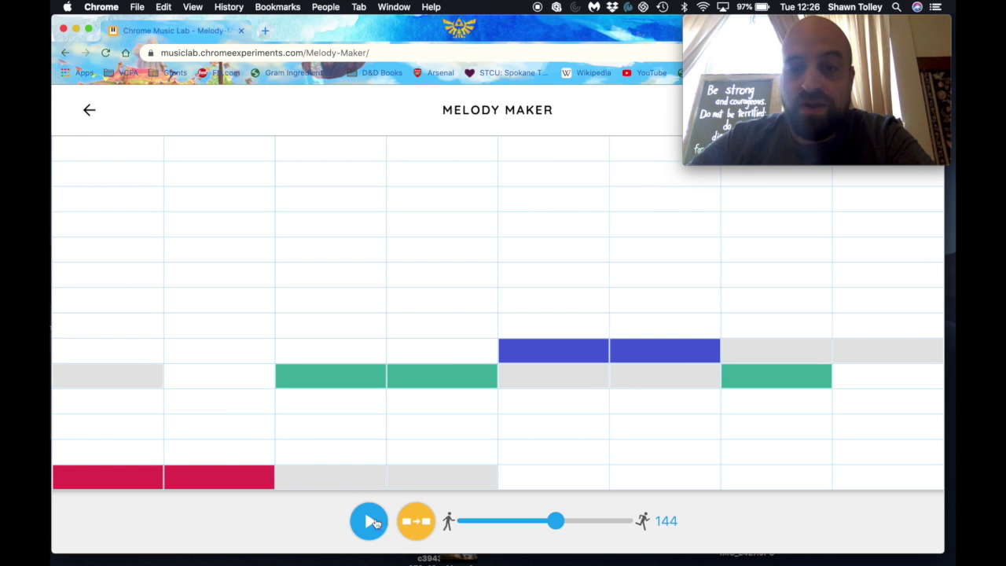
left_click(371, 523)
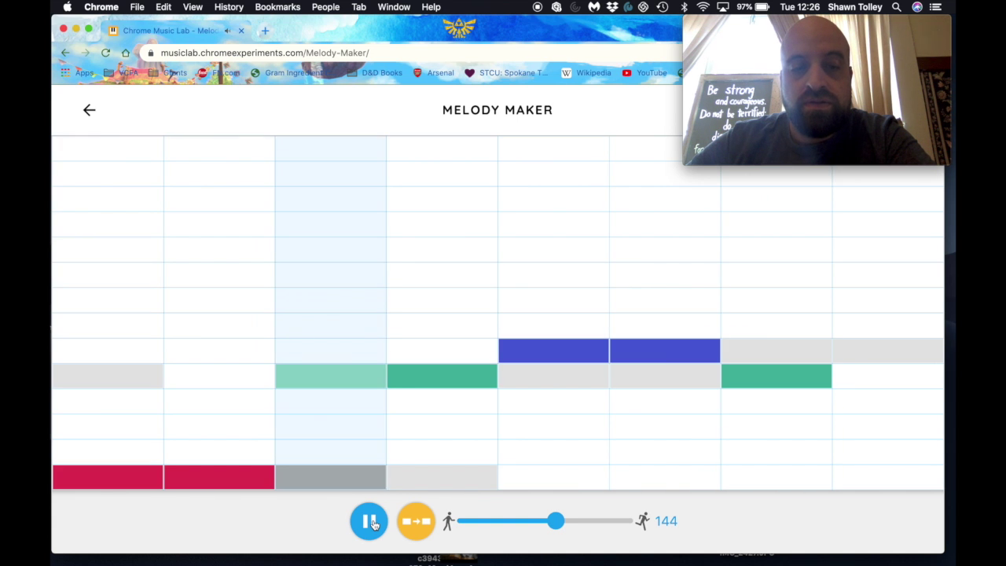
left_click(415, 522)
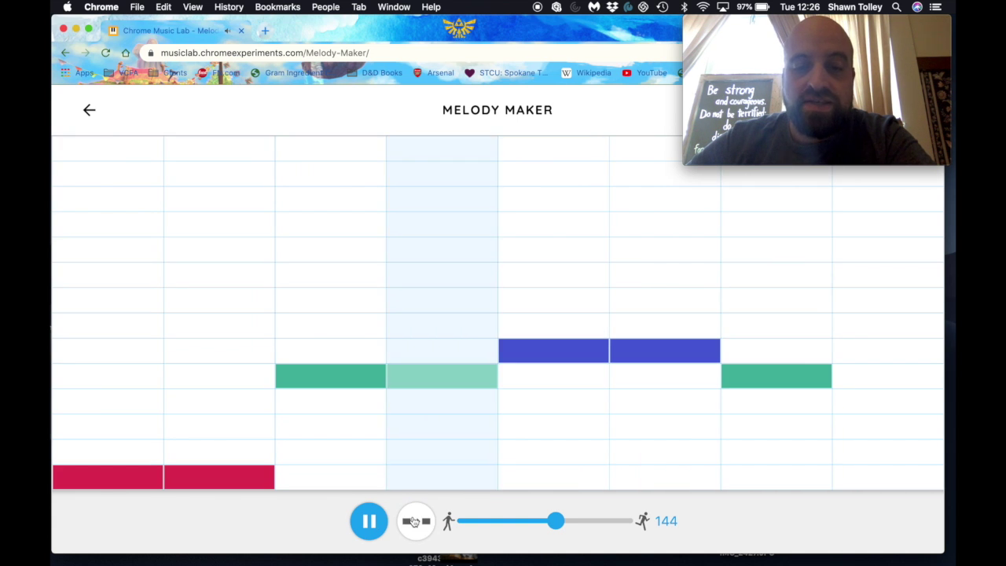
left_click(369, 531)
Step: Clear all seven notes from the melody grid
left_click(222, 481)
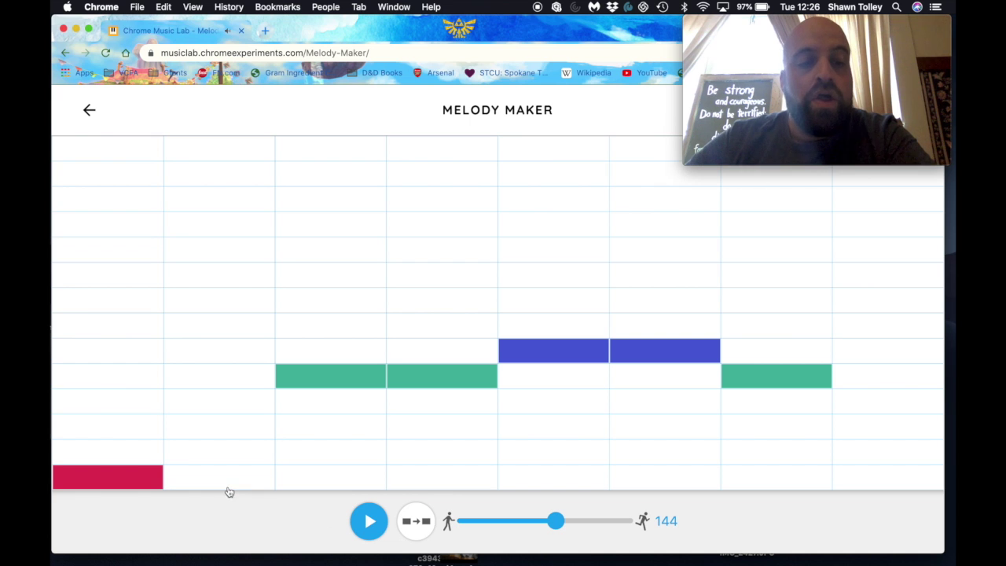
left_click(139, 477)
left_click(355, 378)
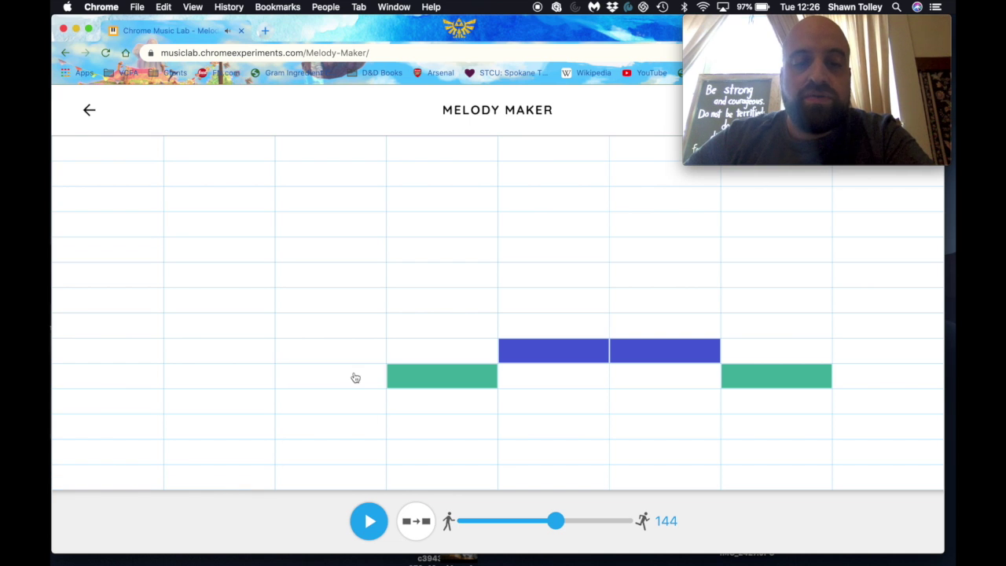
left_click(440, 378)
left_click(531, 361)
left_click(643, 360)
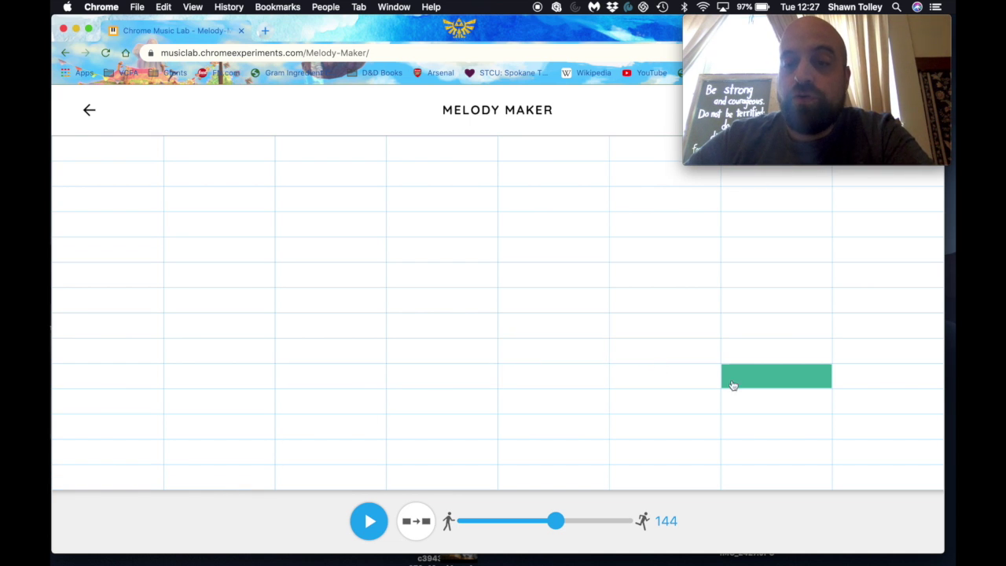
left_click(735, 386)
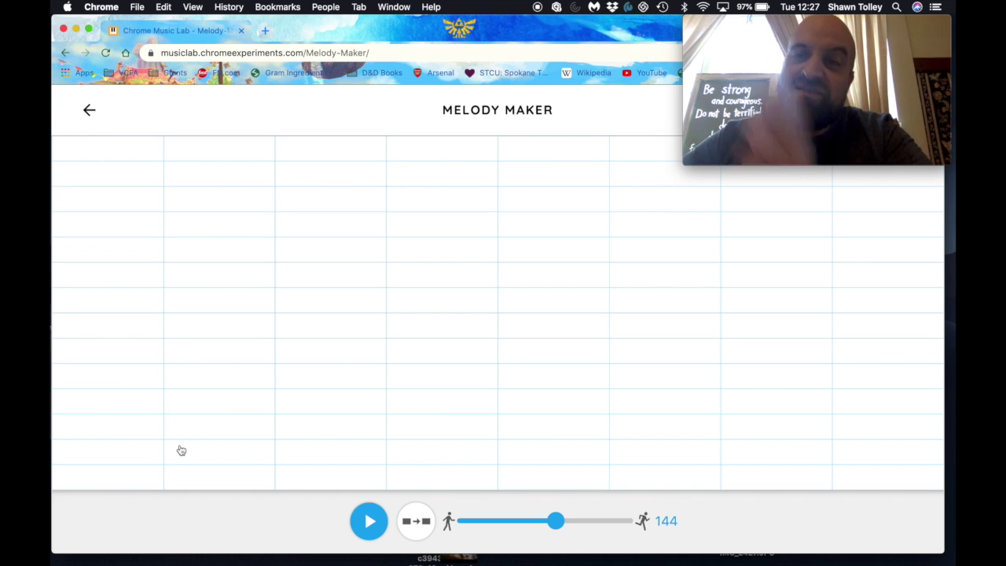
Step: Place one note in each of the eight columns, on rows 1, 5, 6, 7, 5, 9, 8 and 1 counted from the bottom
left_click(159, 468)
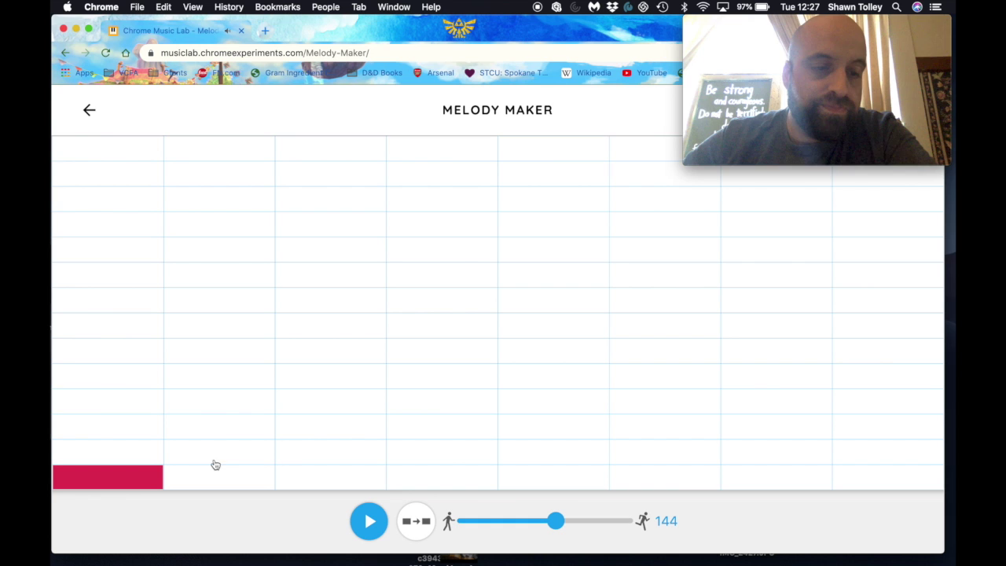
left_click(233, 376)
left_click(330, 351)
left_click(414, 324)
left_click(534, 378)
left_click(644, 277)
left_click(735, 302)
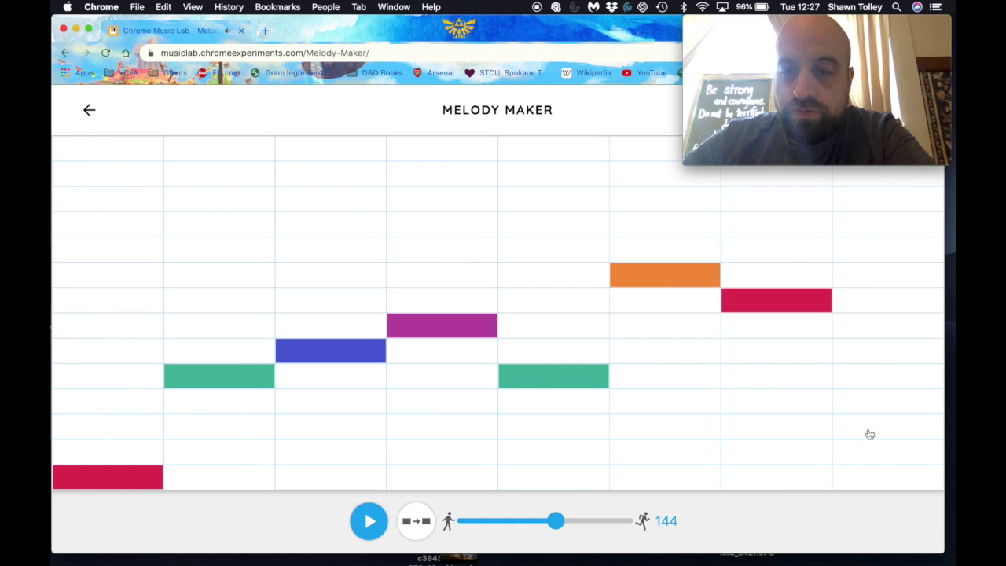
left_click(873, 476)
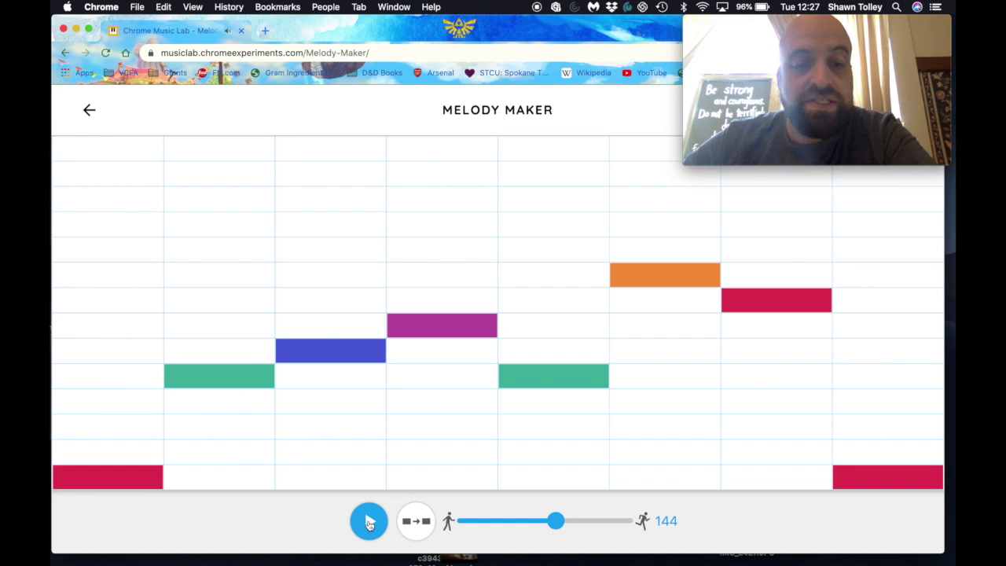
Step: Play the eight-note melody on its own, and play it again with the delayed canon echo turned on
left_click(369, 523)
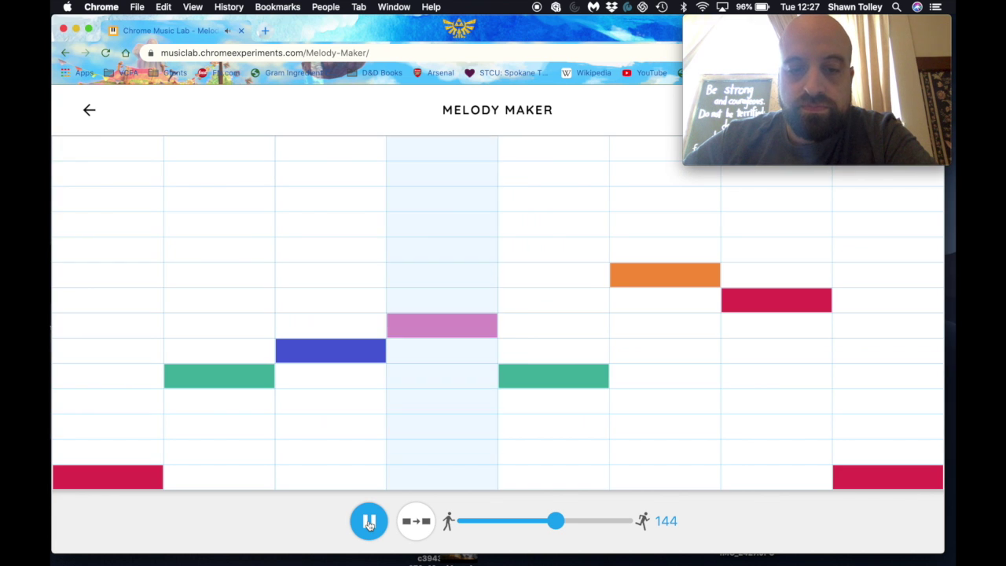
left_click(369, 523)
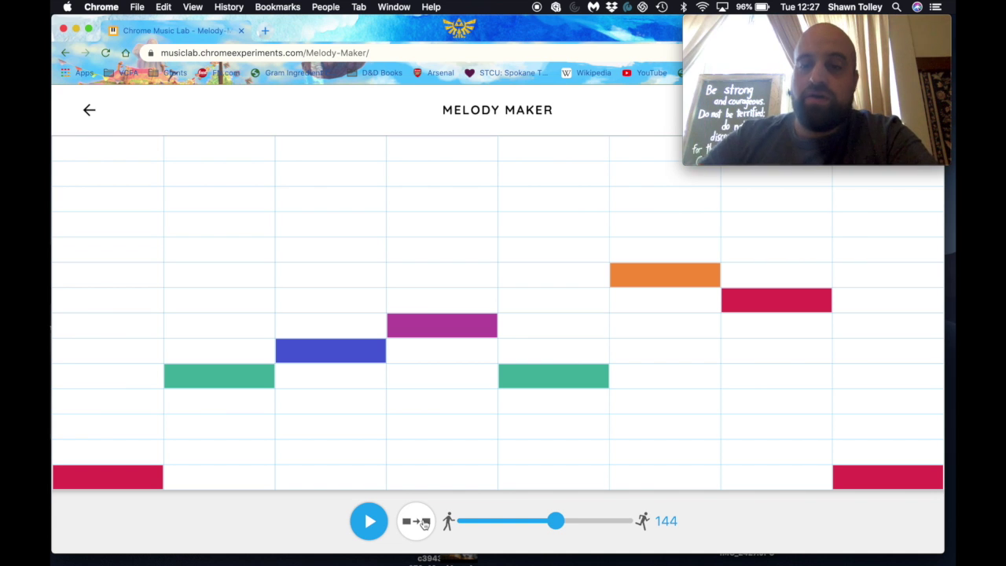
left_click(416, 522)
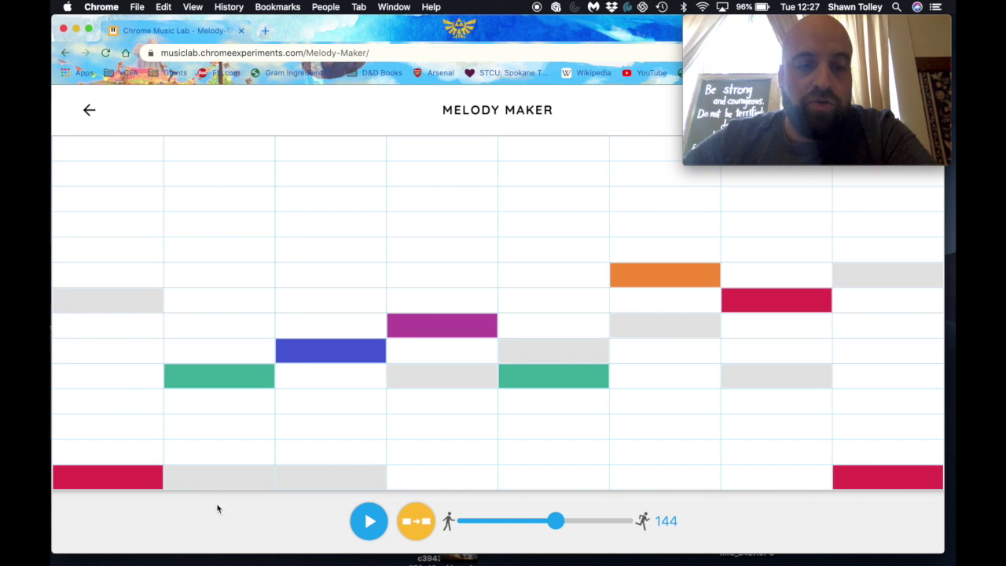
left_click(369, 521)
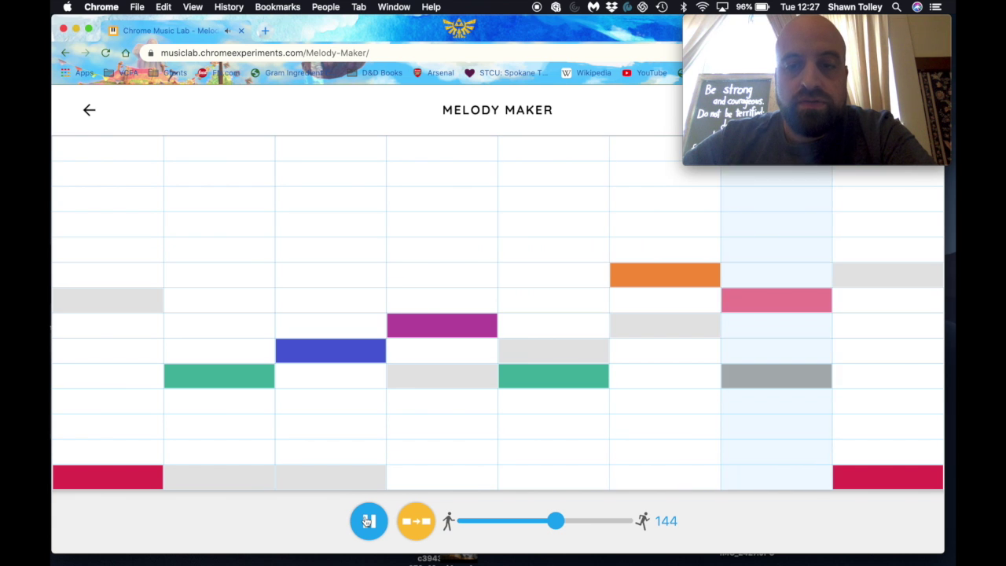
left_click(369, 522)
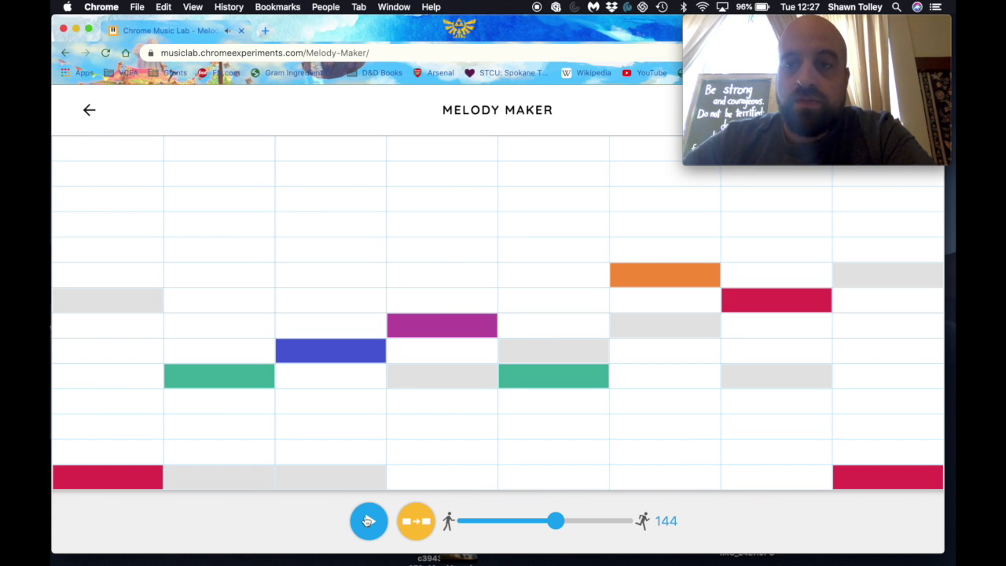